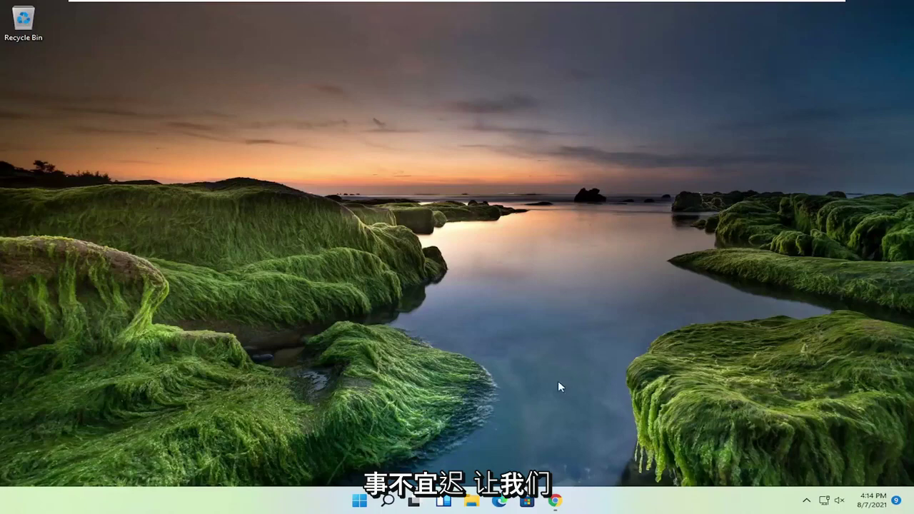
- Open a new maximized Chrome window and search Google for "canon printer drivers"
right_click(560, 494)
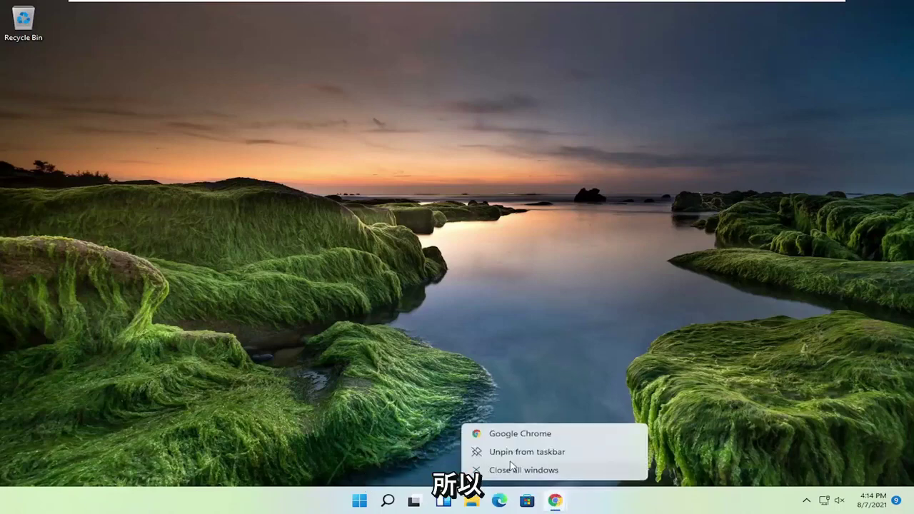
left_click(504, 432)
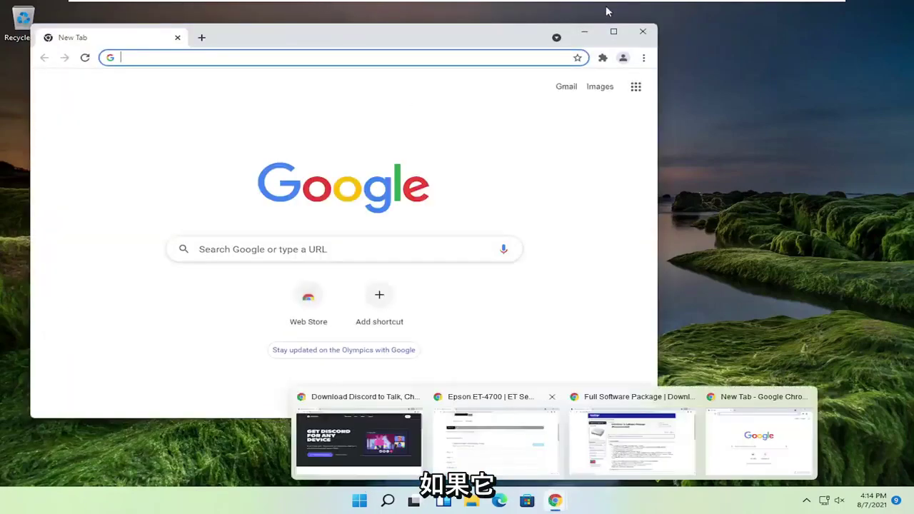
left_click(614, 32)
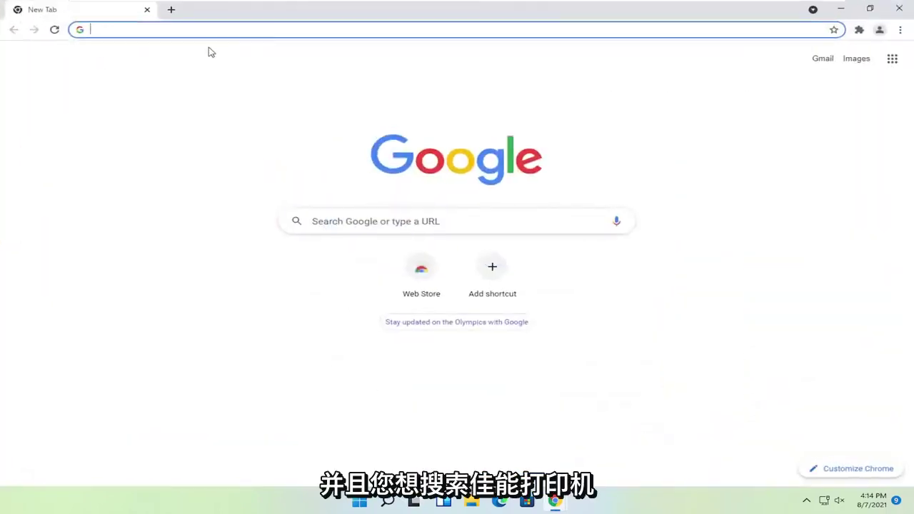
type("canon pri")
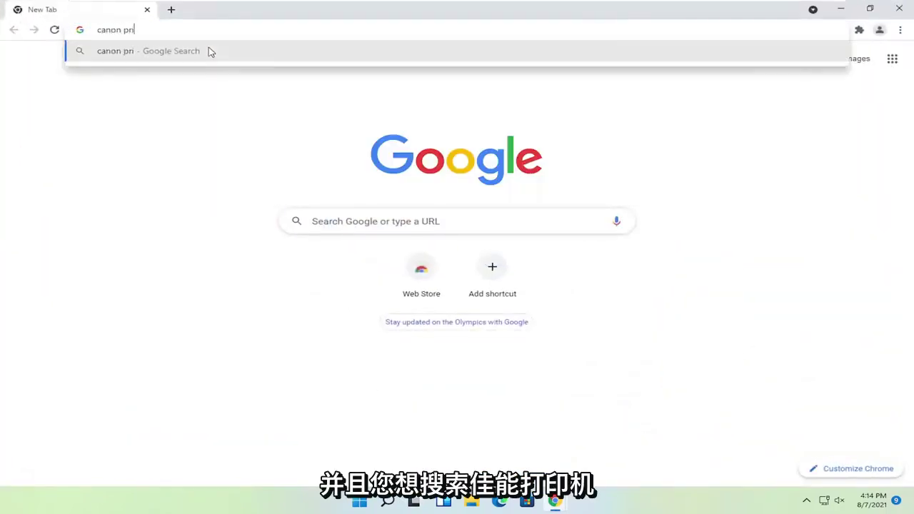
type("nter drivers")
key("Return")
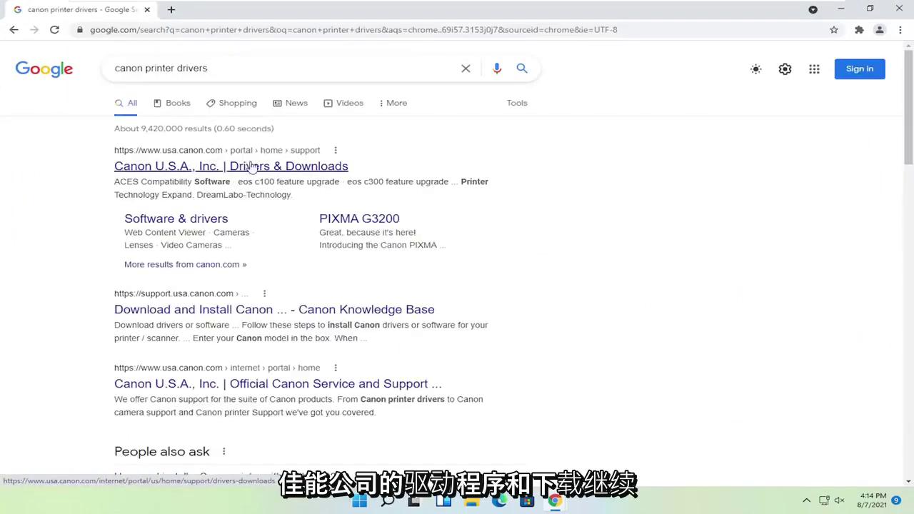
- Open the Canon U.S.A. Drivers & Downloads result and browse Printers, PIXMA, to the PIXMA G2200 model page
left_click(313, 169)
scroll(392, 279, "down", 2)
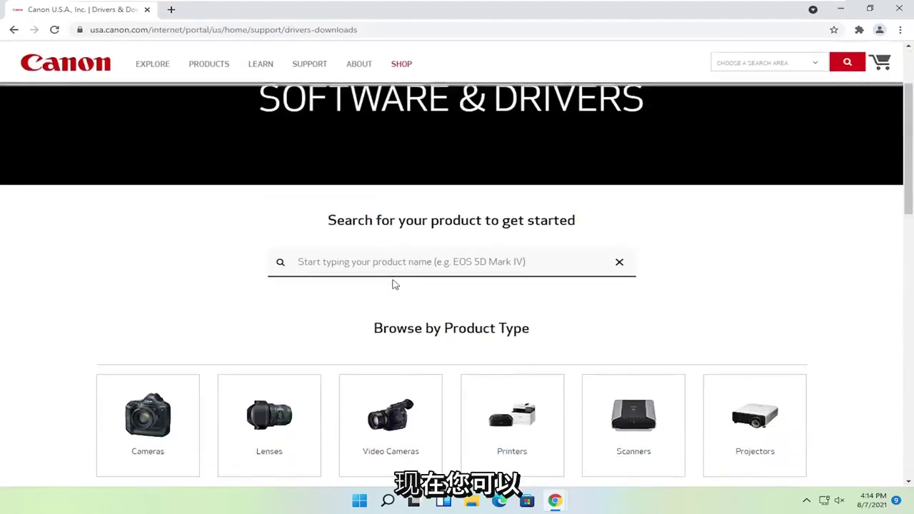
left_click(399, 261)
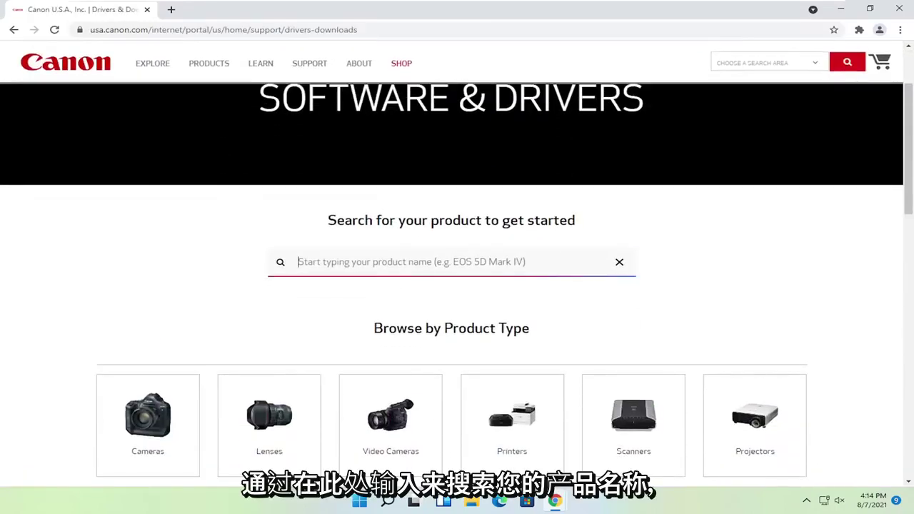
scroll(414, 271, "down", 3)
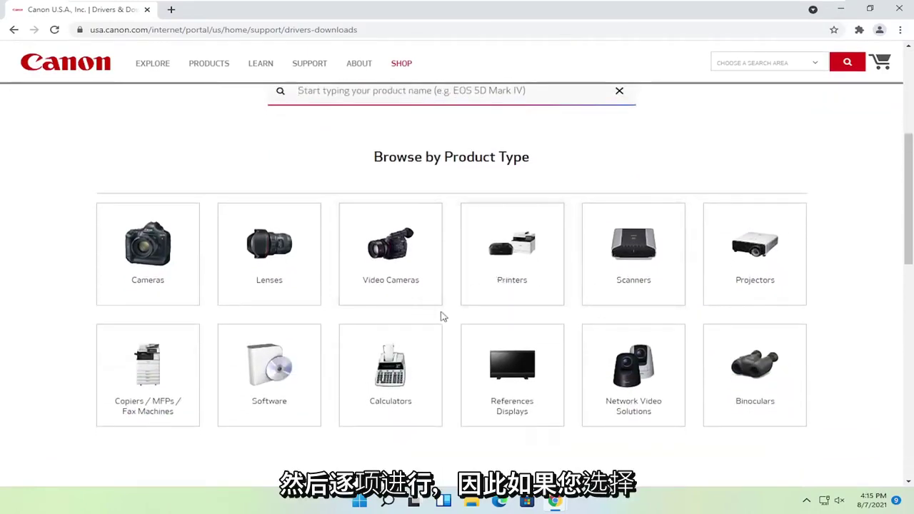
left_click(503, 261)
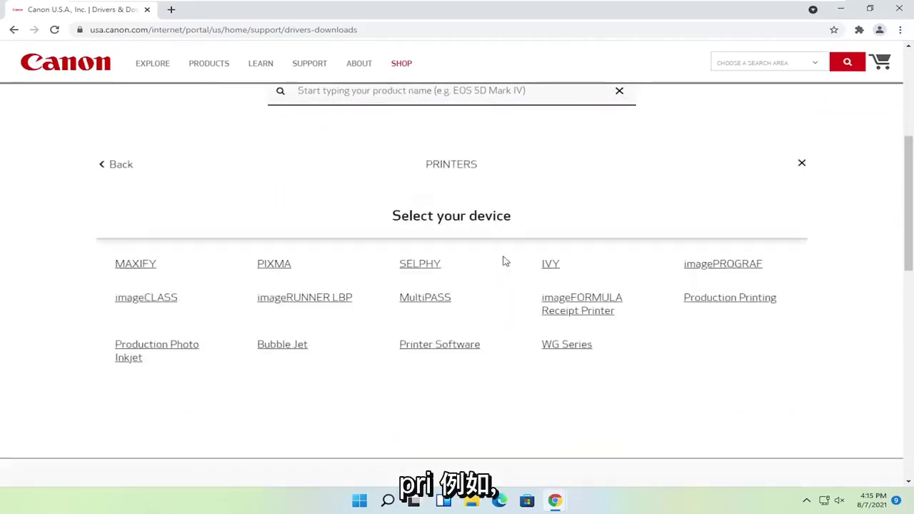
left_click(246, 267)
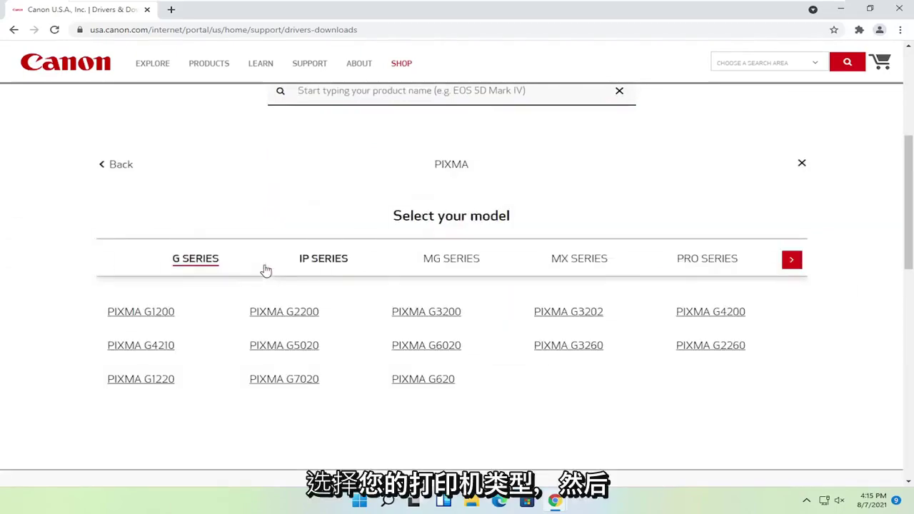
left_click(281, 314)
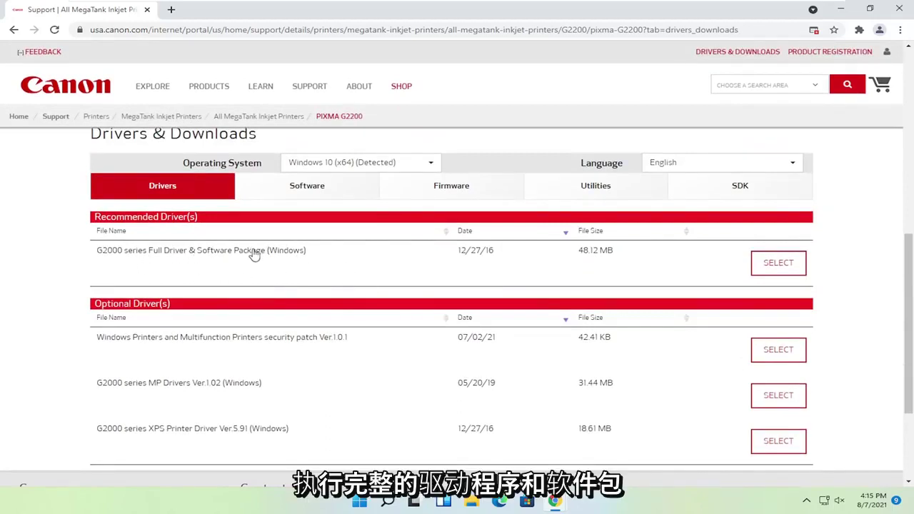
- Download the recommended G2000 series Full Driver & Software Package, then run the installer and allow it to make changes
left_click(778, 264)
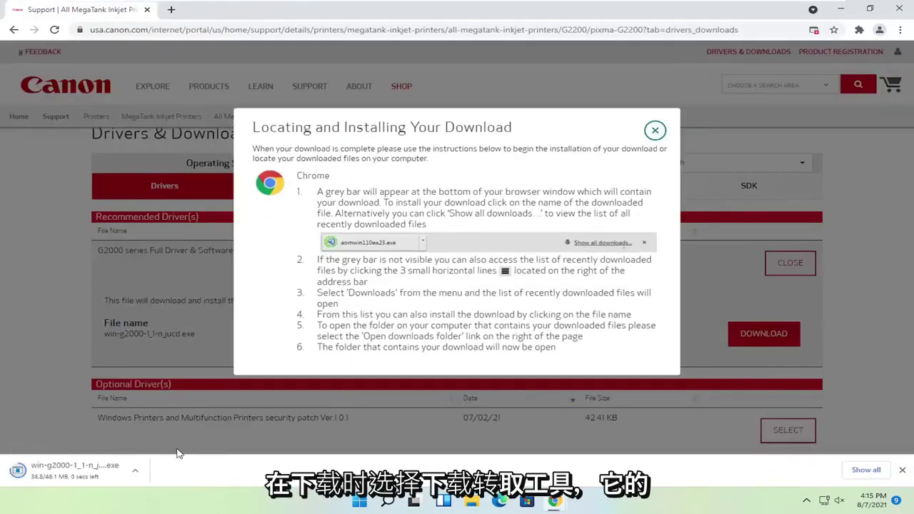
left_click(60, 472)
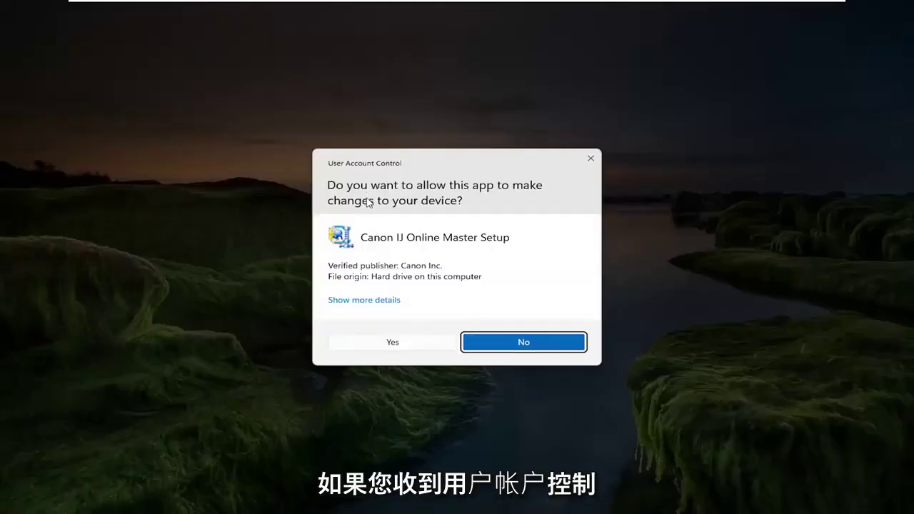
left_click(393, 343)
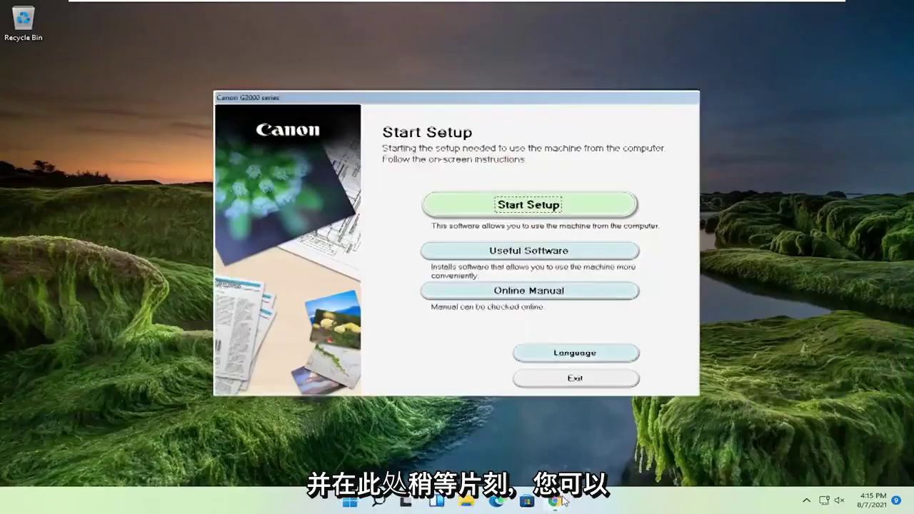
- Try to close all browser windows while the Canon setup is open
right_click(569, 499)
left_click(535, 469)
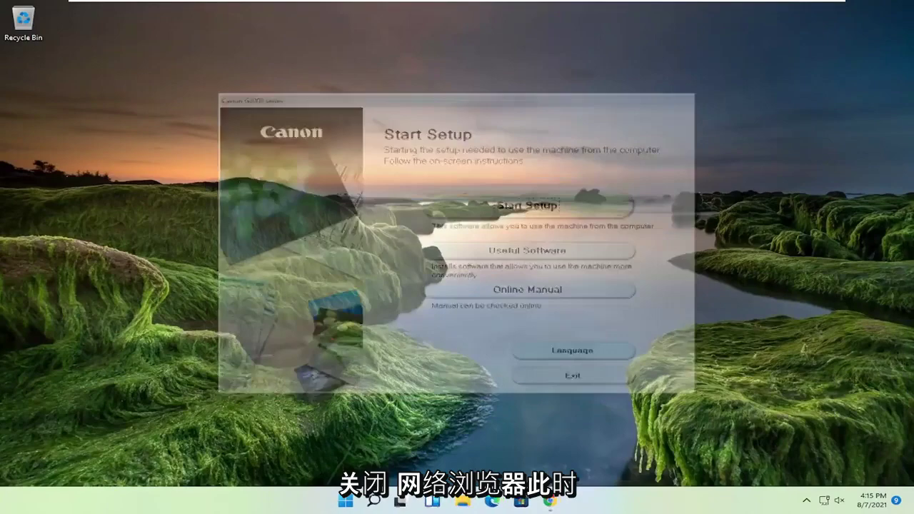
- From the Canon support window's download list, run win-g2000-1_1-n_jucd.exe again and allow it to make changes
mouse_move(555, 505)
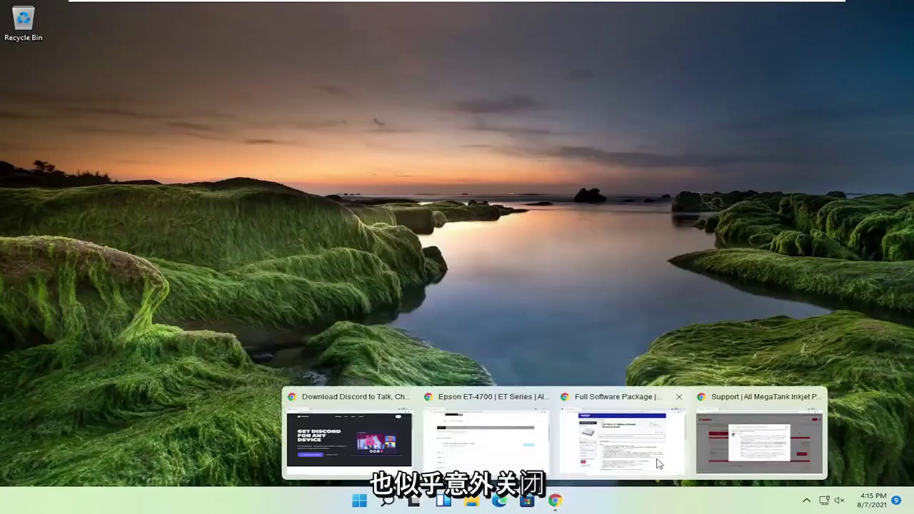
left_click(713, 437)
left_click(902, 30)
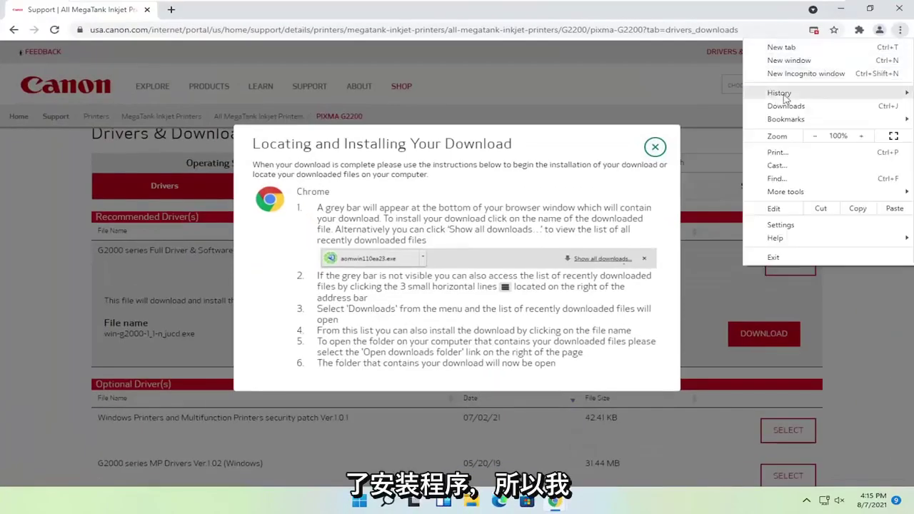
left_click(785, 106)
left_click(345, 128)
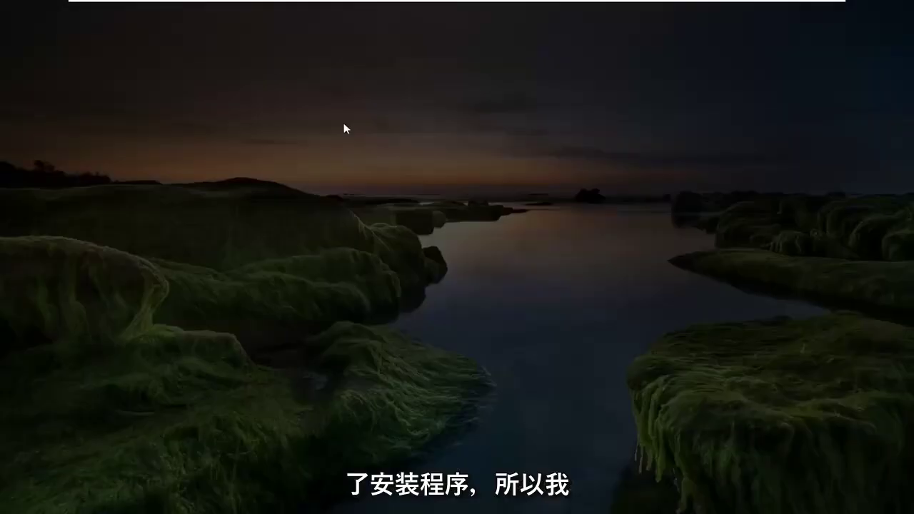
left_click(385, 342)
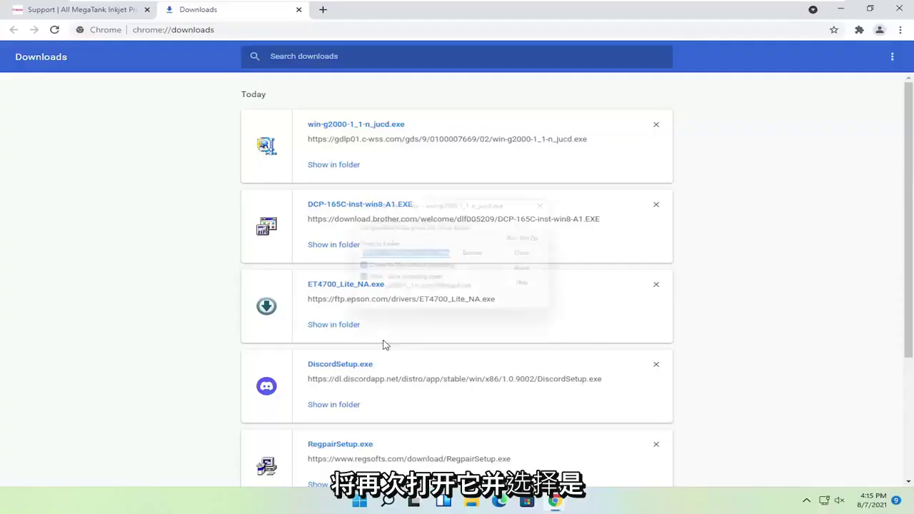
- Close the web browser windows before continuing with the Canon G2000 series setup
left_click(897, 8)
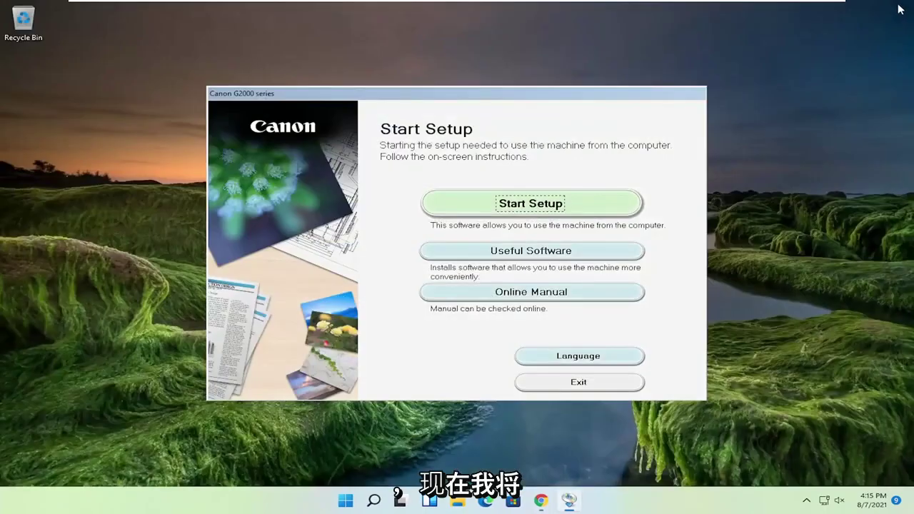
right_click(540, 500)
left_click(501, 402)
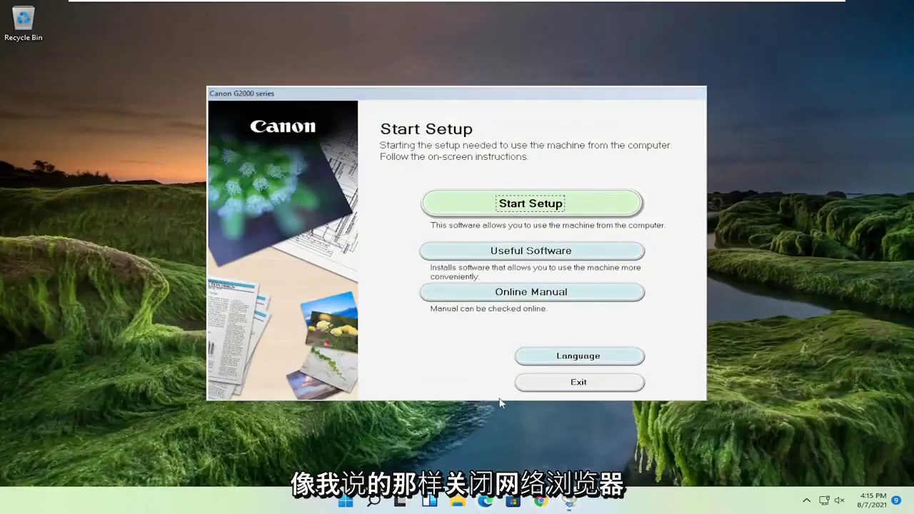
- Start the Canon G2000 series setup with United States as the country and accept the license agreement
left_click(513, 206)
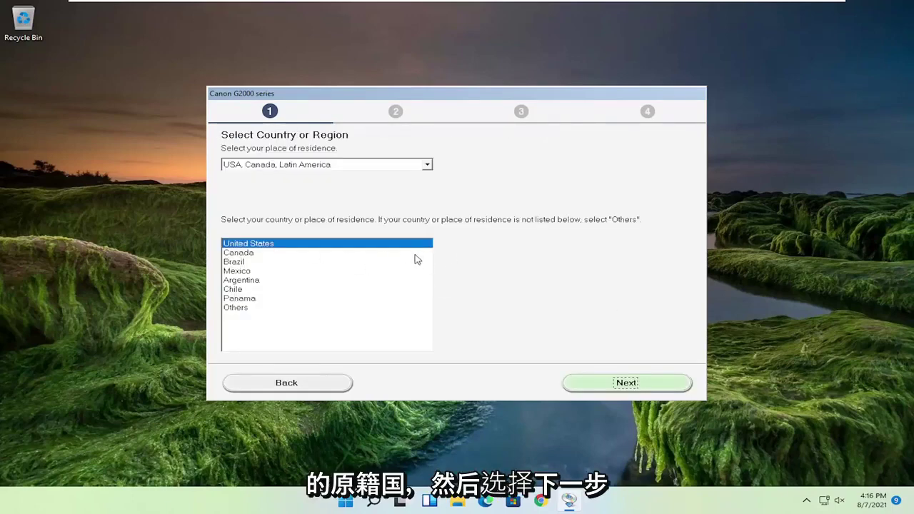
left_click(634, 386)
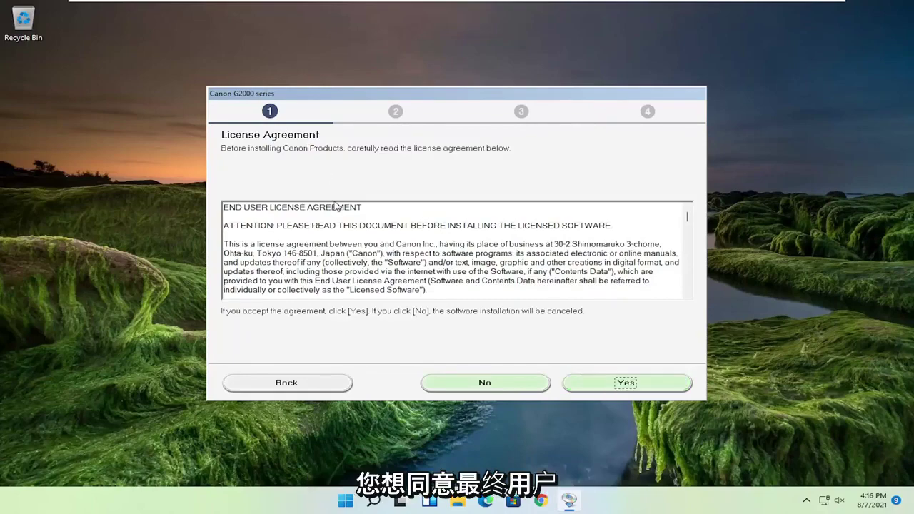
left_click(614, 385)
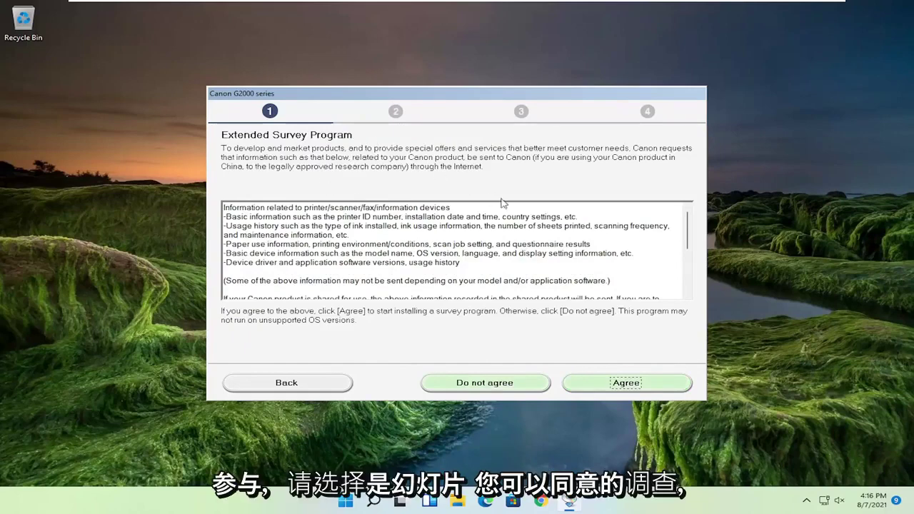
- Decline the Extended Survey Program and proceed past the firewall notice to start the installation
left_click(505, 384)
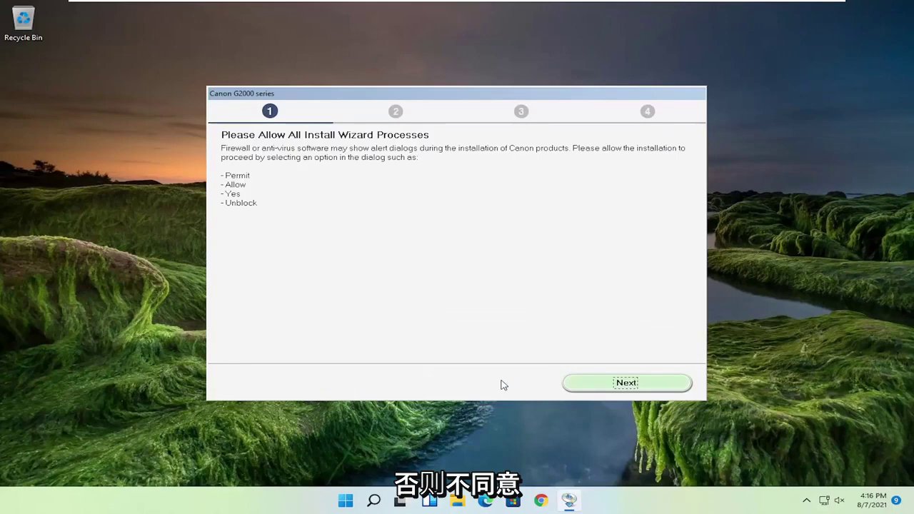
left_click(627, 390)
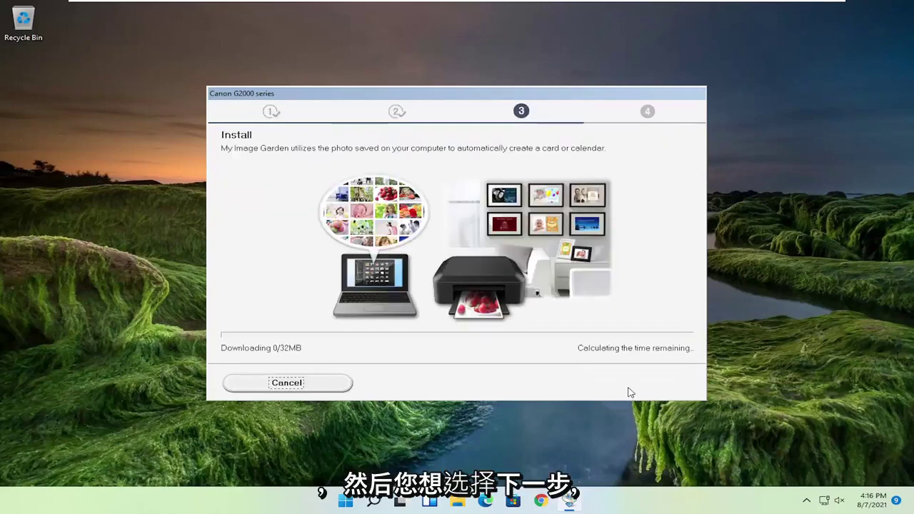